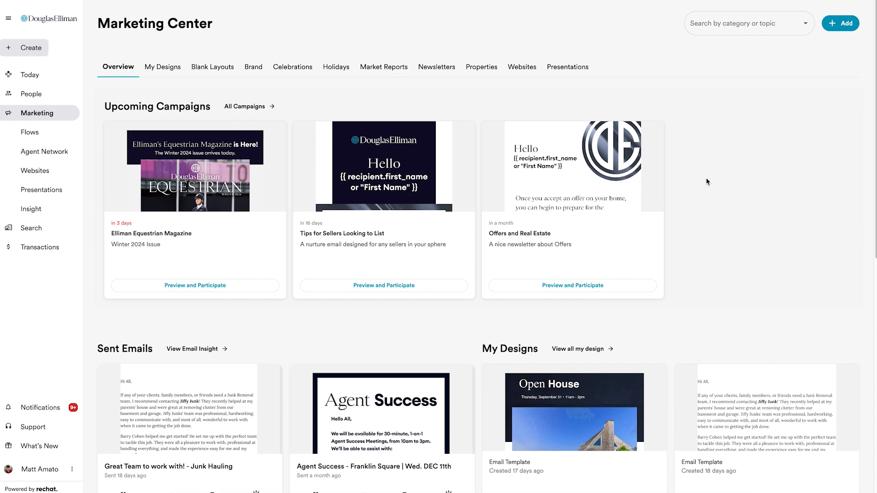
Step: Open the Open House property email templates in the Marketing Center
{"action": "scroll", "coordinate": [707, 181], "scroll_direction": "down", "scroll_amount": 10}
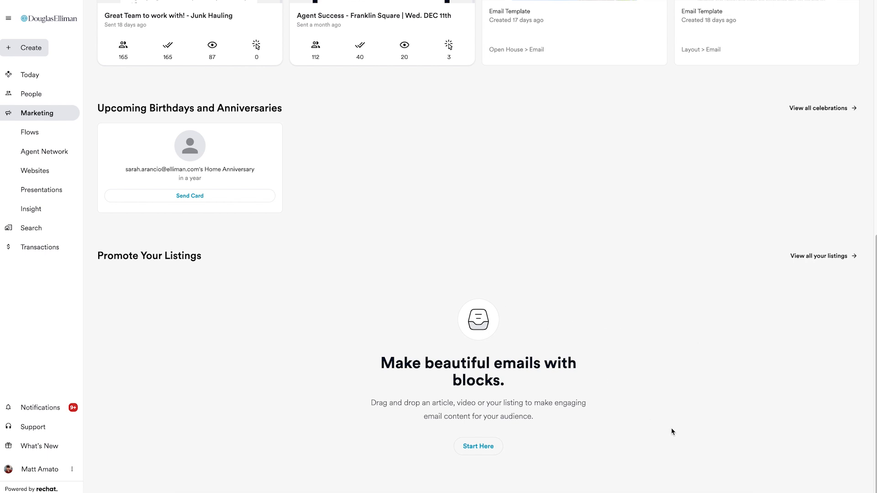
{"action": "scroll", "coordinate": [670, 427], "scroll_direction": "up", "scroll_amount": 10}
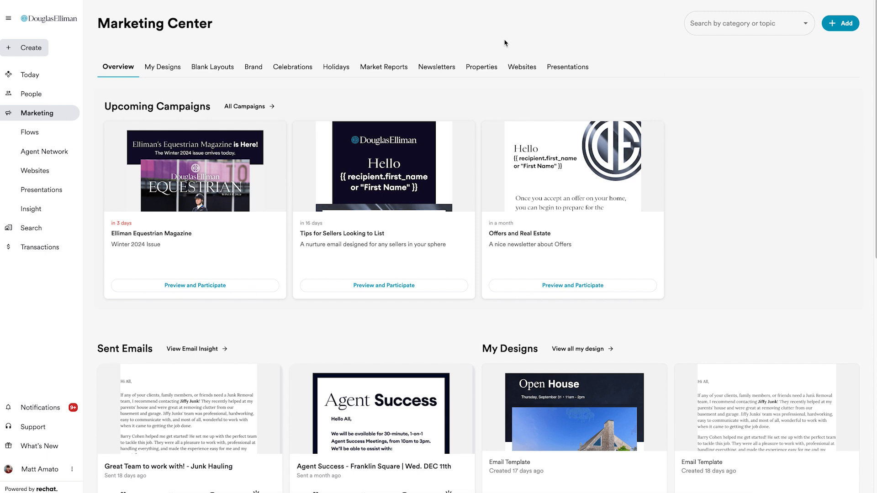
{"action": "left_click", "coordinate": [481, 68]}
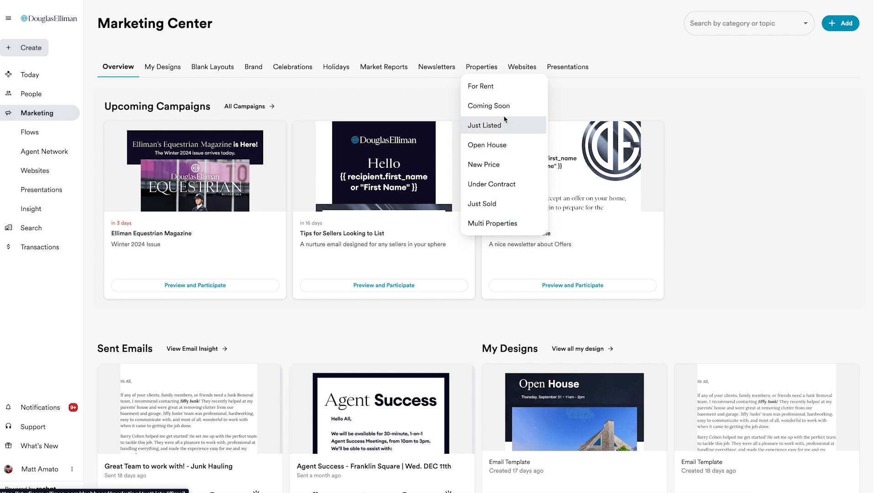
{"action": "left_click", "coordinate": [488, 150]}
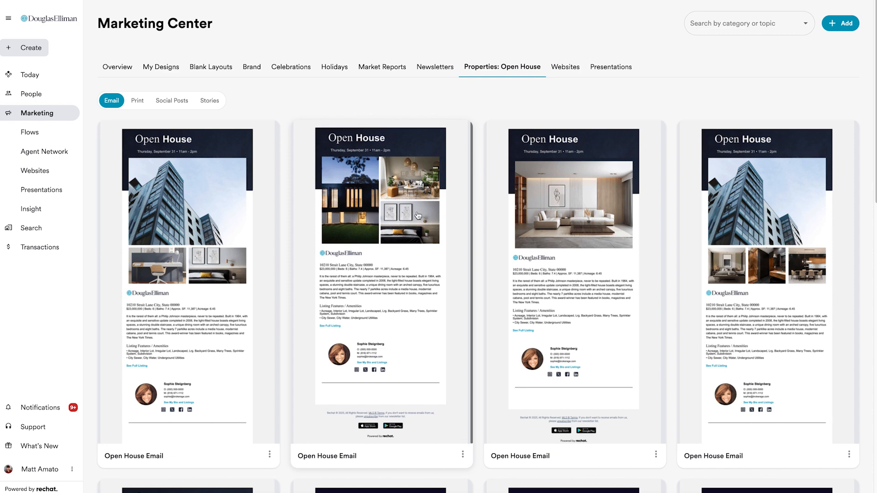
Step: Start a Schedule or Send email from the first-row Open House template with a single interior photo, using the active East Hampton listing
{"action": "scroll", "coordinate": [665, 113], "scroll_direction": "down", "scroll_amount": 5}
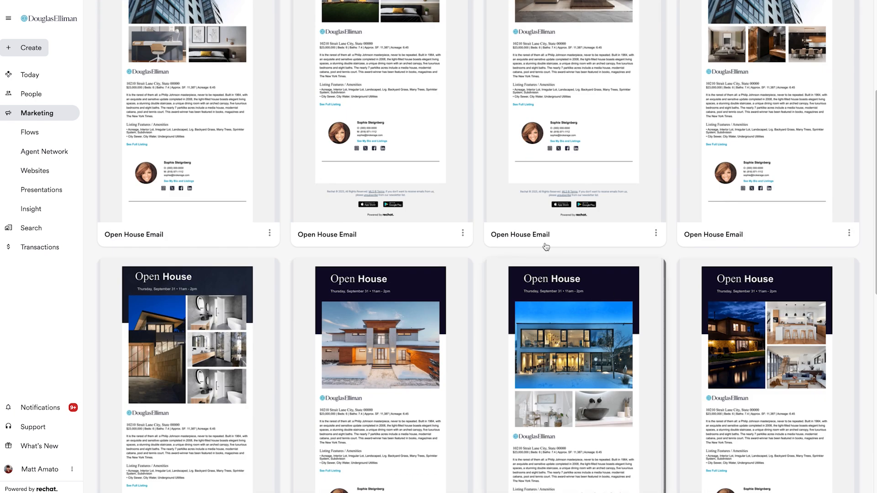
{"action": "scroll", "coordinate": [559, 286], "scroll_direction": "up", "scroll_amount": 4}
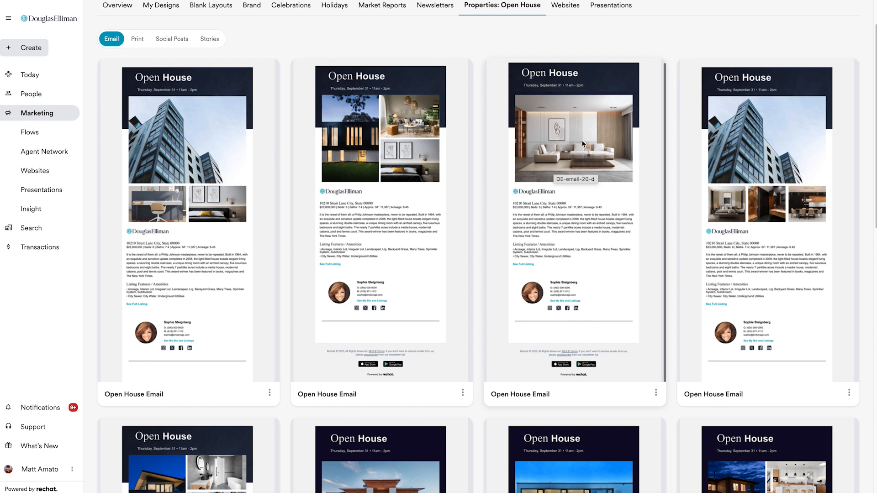
{"action": "left_click", "coordinate": [586, 164]}
{"action": "left_click", "coordinate": [499, 302]}
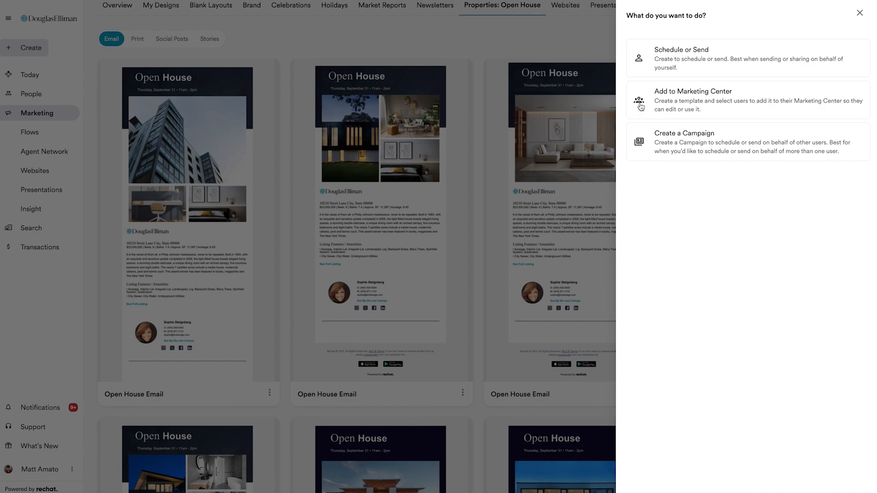
{"action": "left_click", "coordinate": [692, 56]}
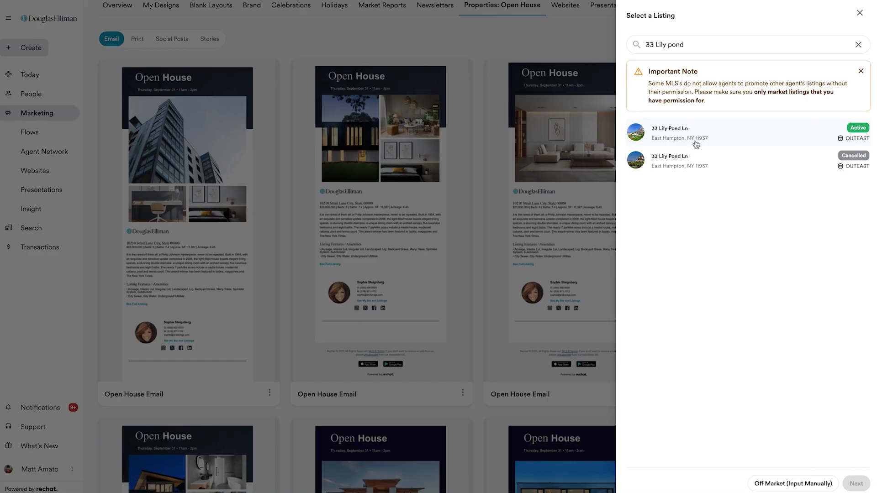
{"action": "left_click", "coordinate": [705, 139]}
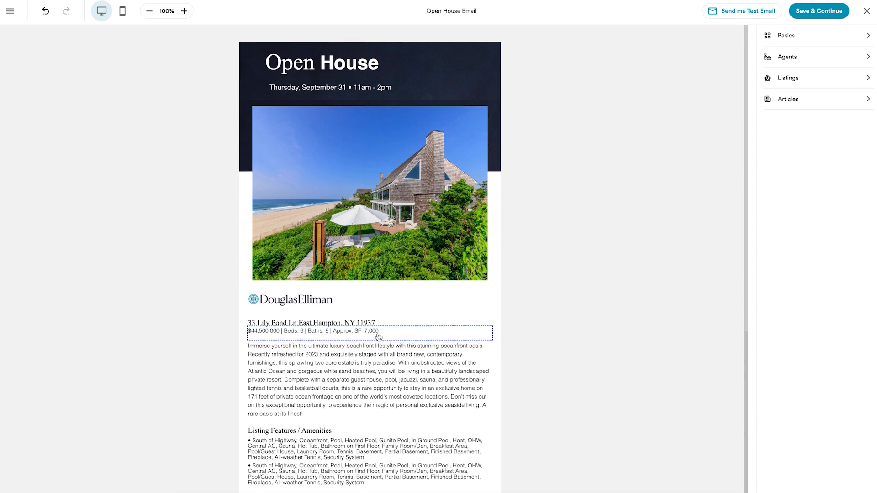
Step: Delete the duplicate amenities paragraph and shorten the remaining Listing Features / Amenities text to a list of Pool, basement and Waterfront
{"action": "scroll", "coordinate": [377, 342], "scroll_direction": "down", "scroll_amount": 2}
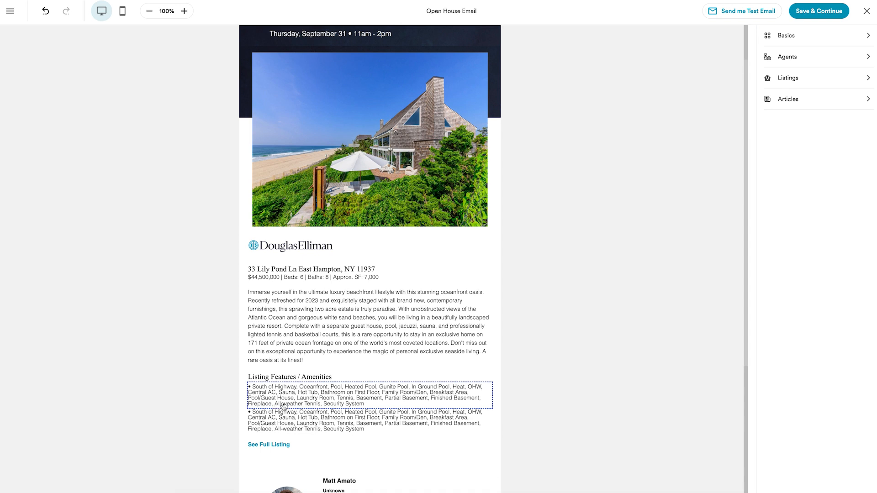
{"action": "left_click", "coordinate": [290, 417]}
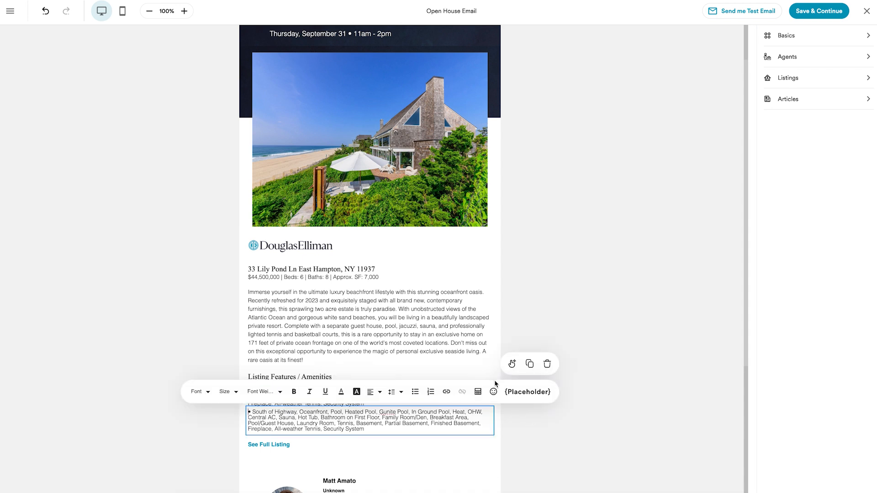
{"action": "left_click", "coordinate": [547, 366]}
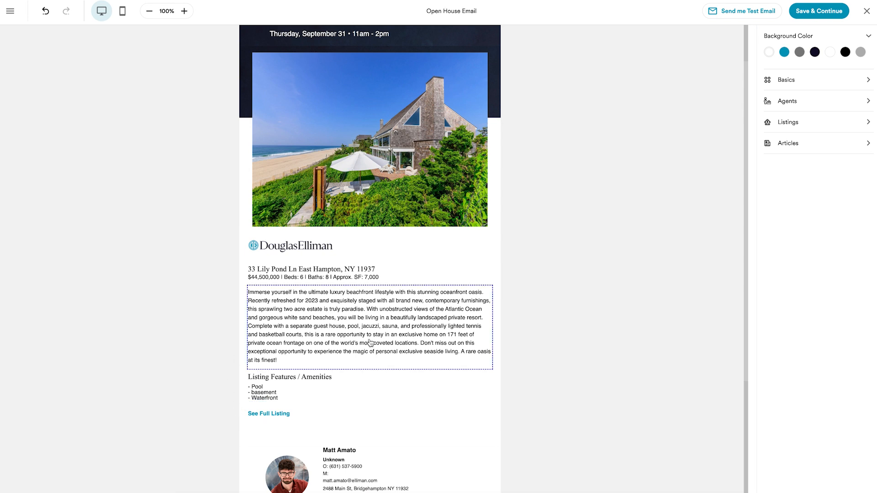
{"action": "triple_click", "coordinate": [344, 338]}
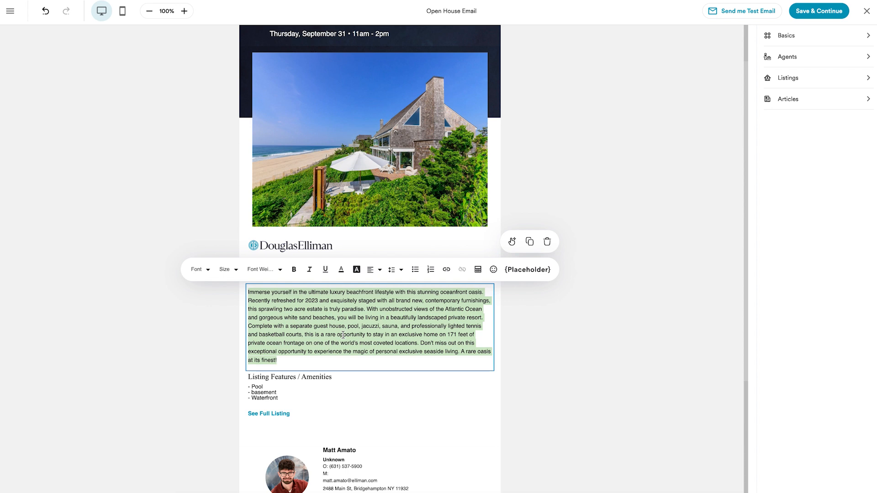
{"action": "left_click", "coordinate": [593, 172]}
Step: Replace the main photo under the Open House header with the listing's living room photo showing the ocean-view windows
{"action": "scroll", "coordinate": [593, 172], "scroll_direction": "up", "scroll_amount": 1}
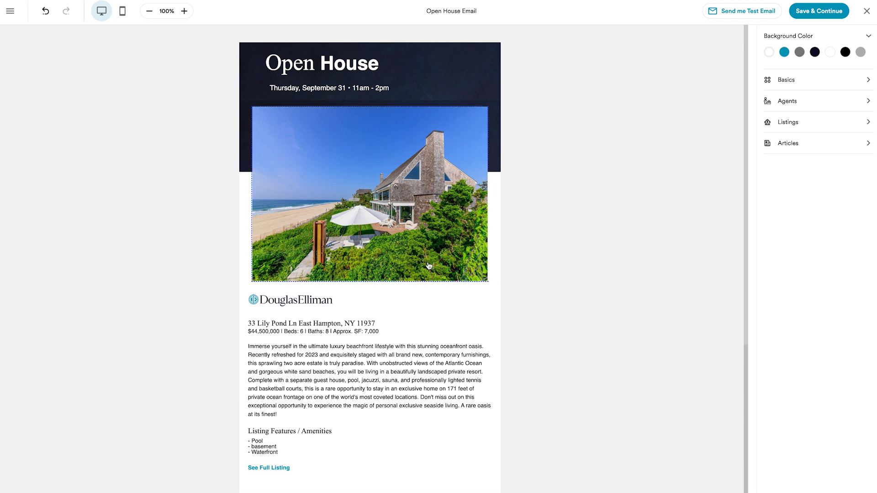
{"action": "left_click", "coordinate": [366, 207]}
{"action": "mouse_move", "coordinate": [815, 262]}
{"action": "scroll", "coordinate": [815, 261], "scroll_direction": "down", "scroll_amount": 7}
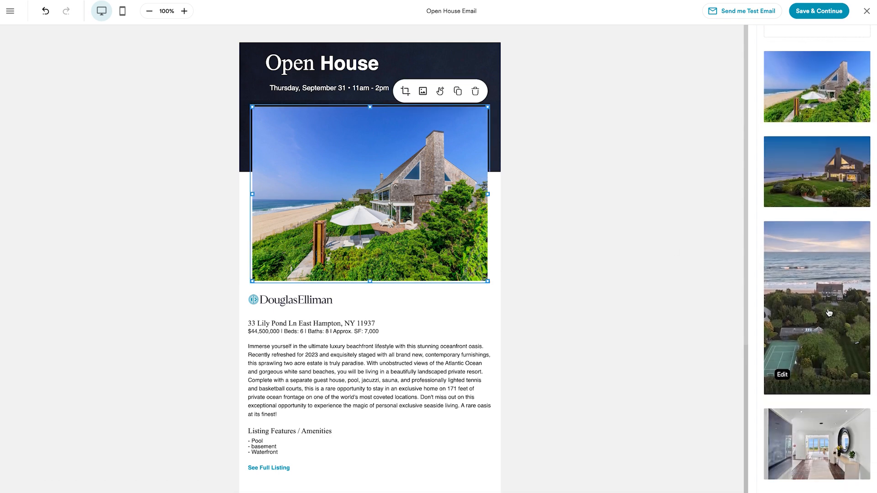
{"action": "left_click", "coordinate": [832, 387]}
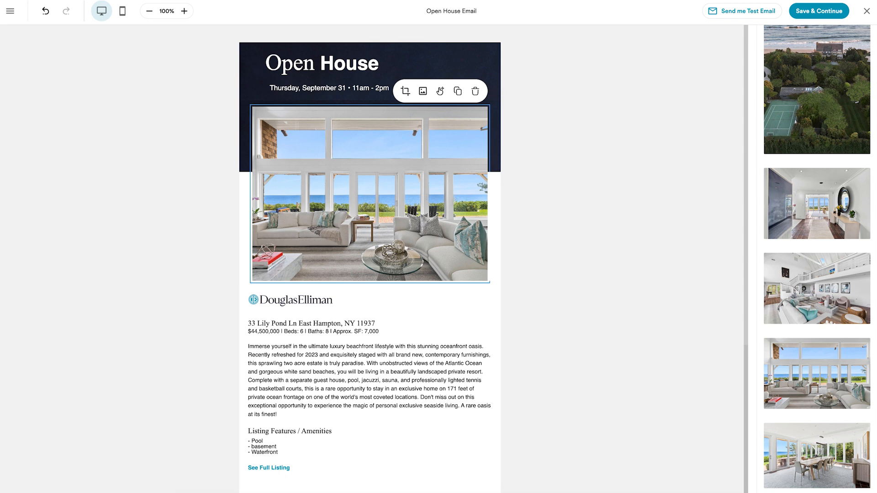
{"action": "scroll", "coordinate": [751, 173], "scroll_direction": "up", "scroll_amount": 8}
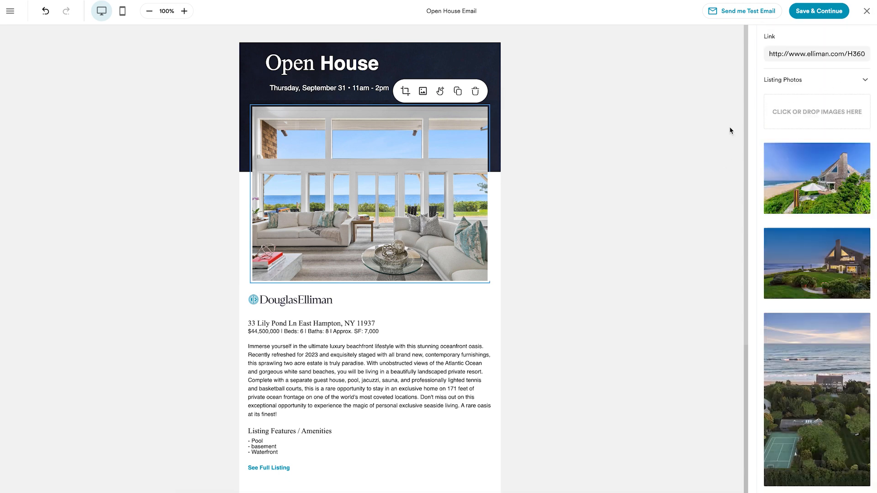
{"action": "left_click", "coordinate": [571, 284]}
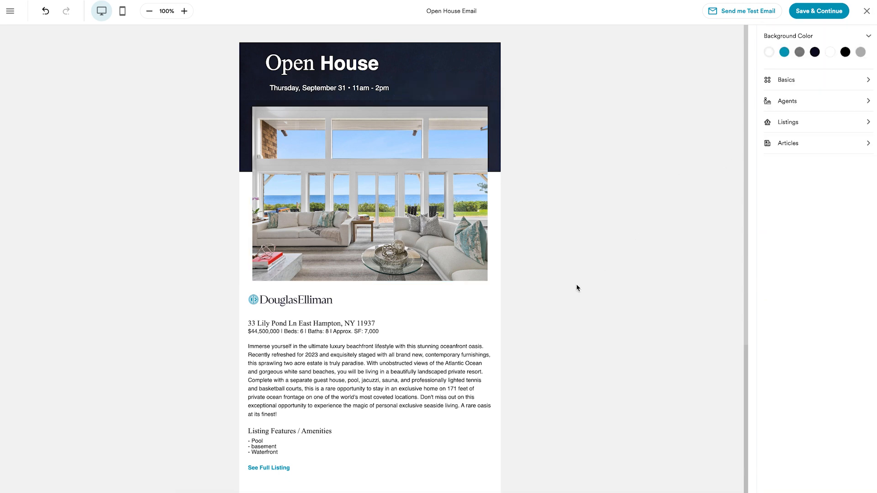
Step: Add a Listing Image block directly below the main photo, using the active East Hampton listing found by its street address
{"action": "left_click", "coordinate": [786, 80]}
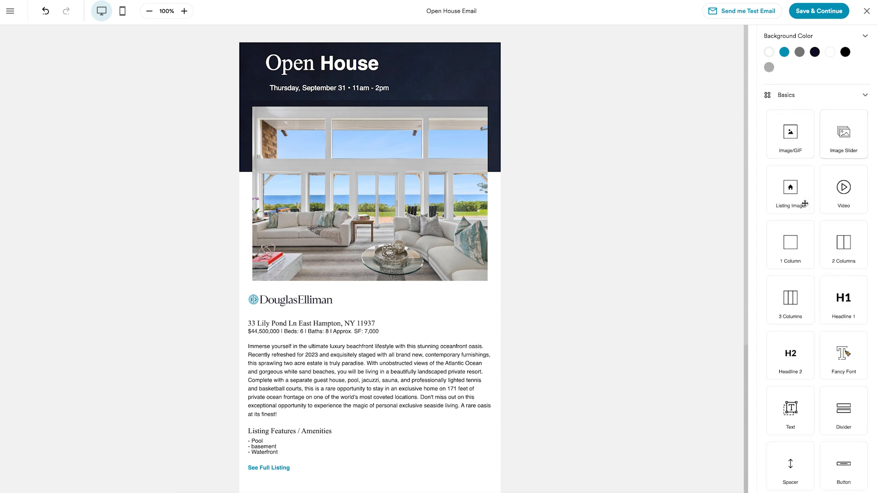
{"action": "scroll", "coordinate": [821, 288], "scroll_direction": "down", "scroll_amount": 1}
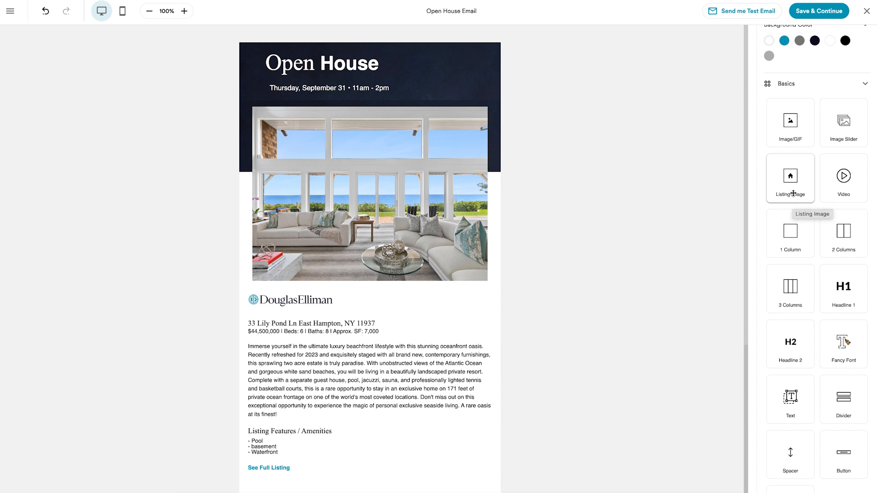
{"action": "left_click_drag", "start_coordinate": [789, 179], "coordinate": [475, 242]}
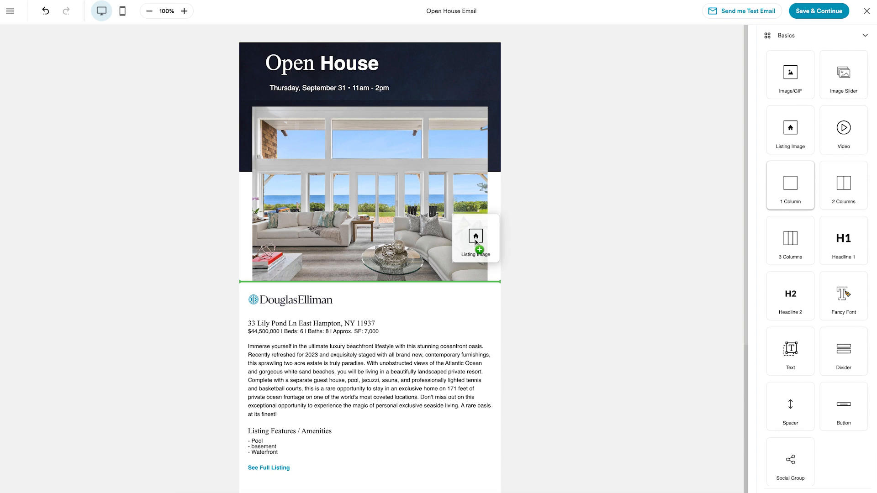
{"action": "left_click_drag", "start_coordinate": [475, 242], "coordinate": [459, 268]}
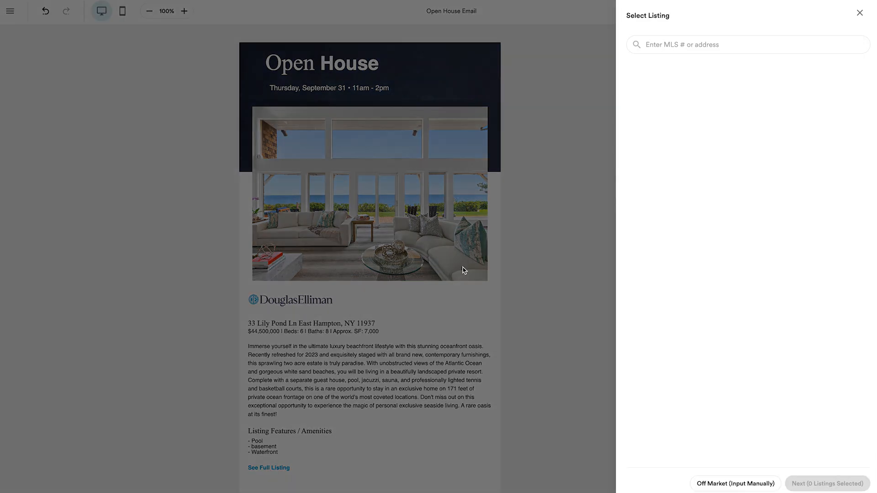
{"action": "left_click", "coordinate": [687, 44]}
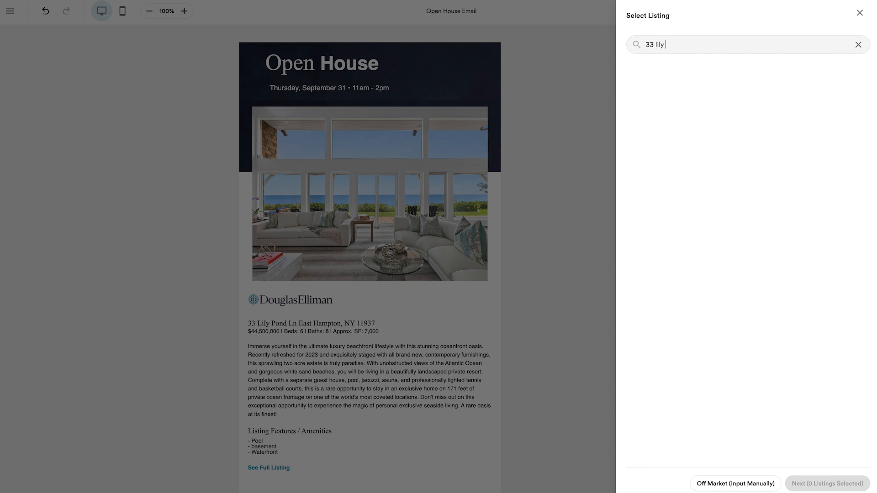
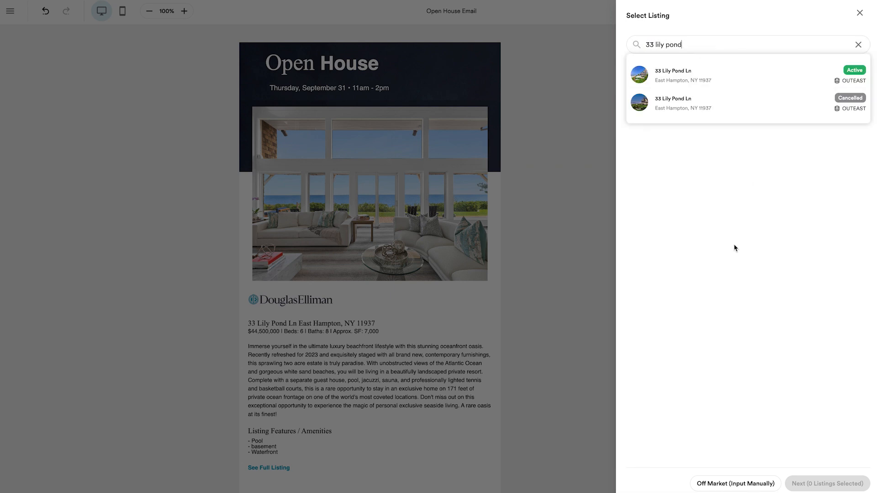
{"action": "left_click", "coordinate": [683, 81]}
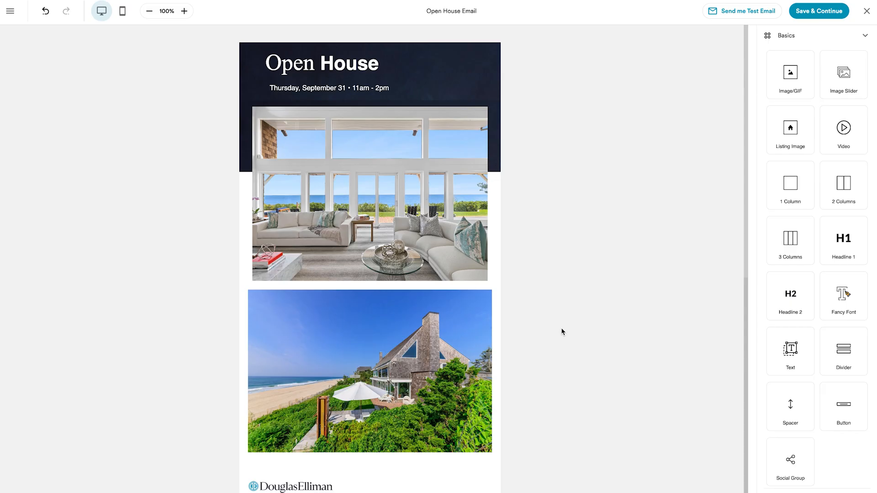
{"action": "scroll", "coordinate": [562, 331], "scroll_direction": "down", "scroll_amount": 2}
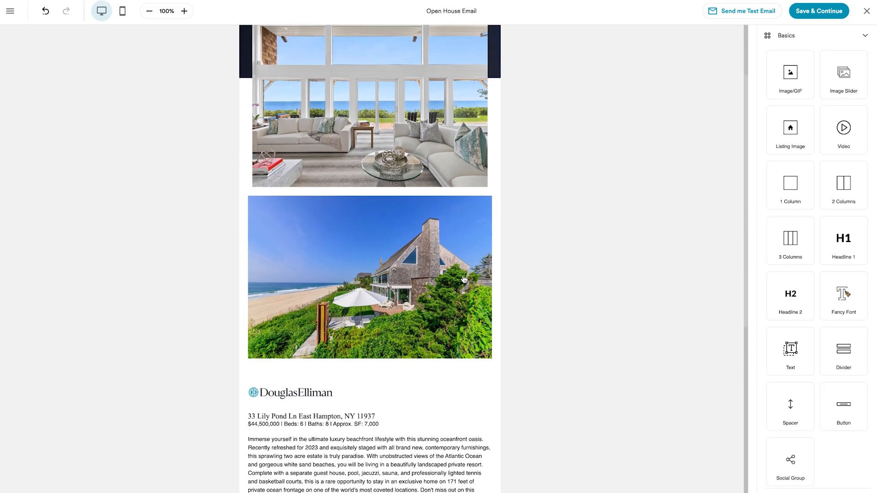
Step: Replace the newly added listing image with the aerial photo of the house, beach and tennis court
{"action": "scroll", "coordinate": [463, 280], "scroll_direction": "down", "scroll_amount": 1}
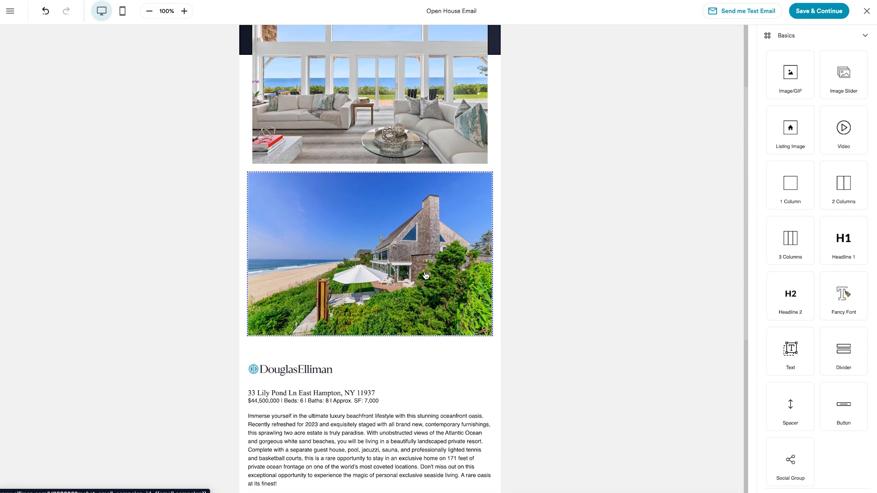
{"action": "left_click", "coordinate": [426, 276]}
{"action": "mouse_move", "coordinate": [834, 343]}
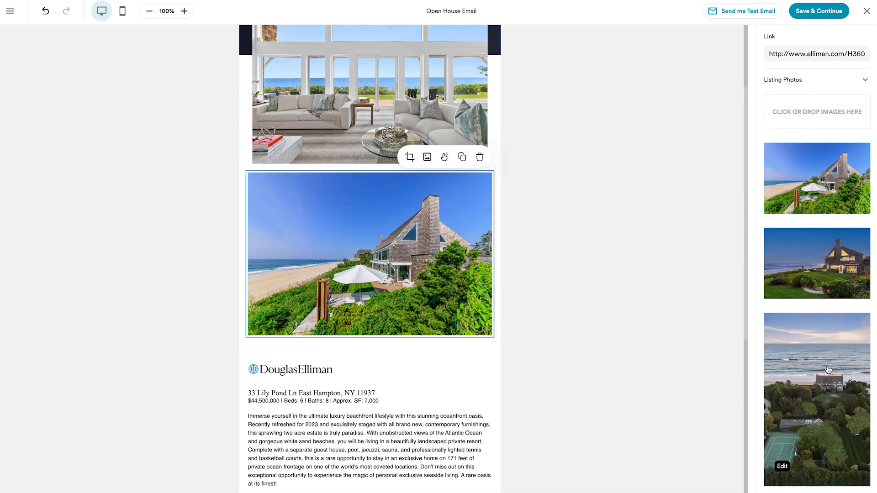
{"action": "left_click", "coordinate": [836, 369]}
{"action": "scroll", "coordinate": [637, 257], "scroll_direction": "down", "scroll_amount": 6}
{"action": "scroll", "coordinate": [637, 255], "scroll_direction": "up", "scroll_amount": 4}
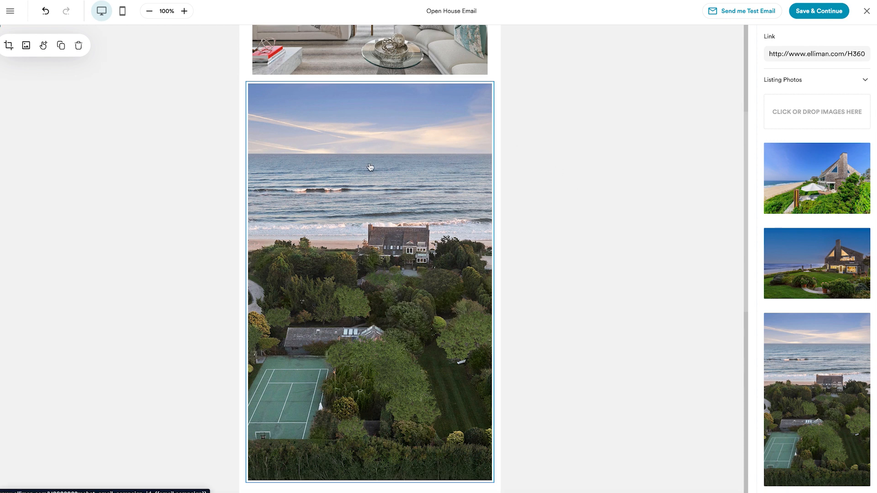
Step: Shorten the aerial photo from its lower edge until it is nearly square and slightly wider than tall
{"action": "left_click", "coordinate": [418, 276]}
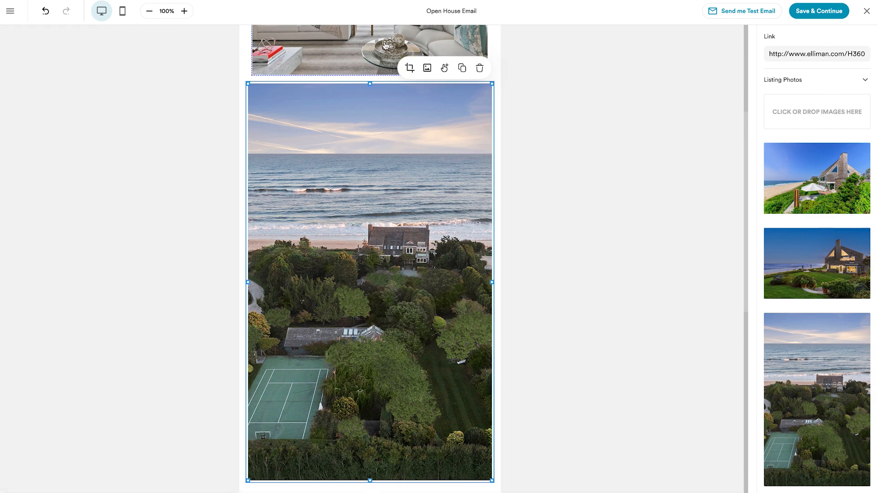
{"action": "left_click_drag", "start_coordinate": [370, 480], "coordinate": [370, 305]}
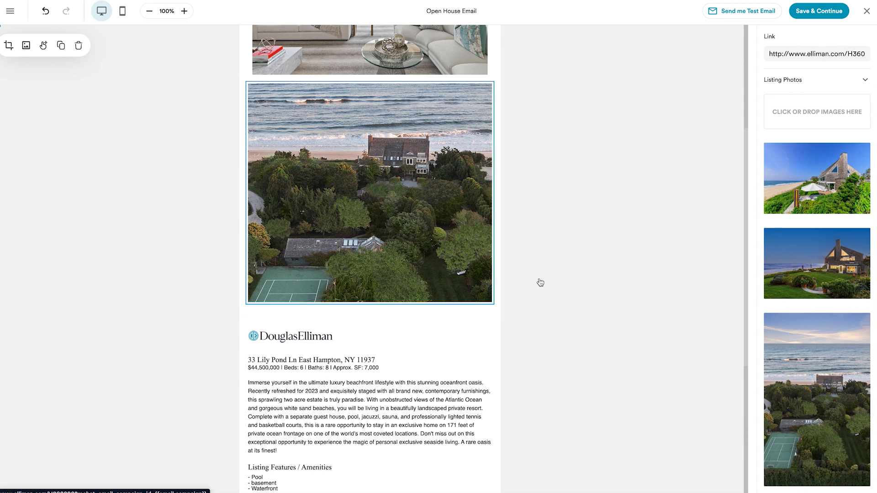
{"action": "scroll", "coordinate": [543, 283], "scroll_direction": "down", "scroll_amount": 5}
{"action": "scroll", "coordinate": [546, 284], "scroll_direction": "up", "scroll_amount": 4}
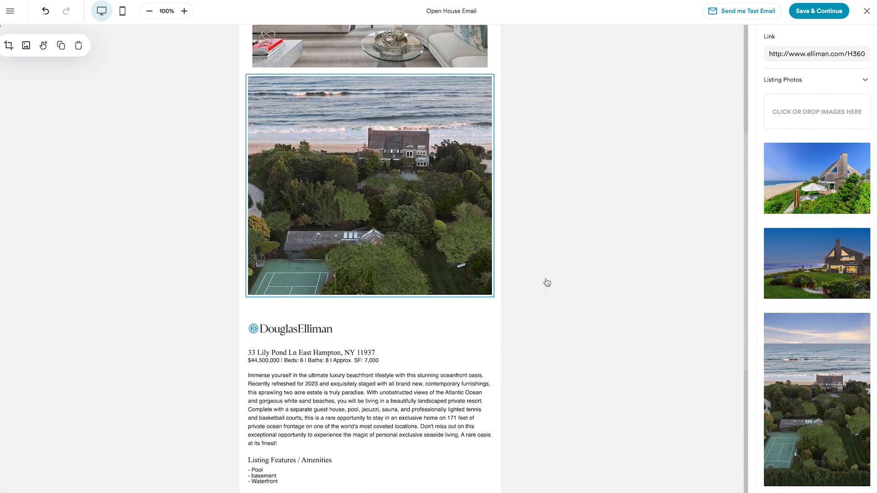
{"action": "scroll", "coordinate": [547, 283], "scroll_direction": "up", "scroll_amount": 5}
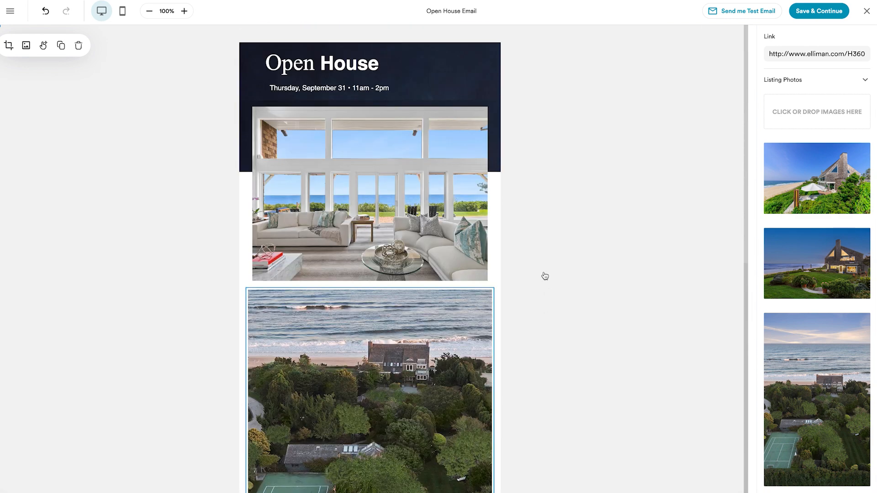
{"action": "scroll", "coordinate": [545, 277], "scroll_direction": "down", "scroll_amount": 1}
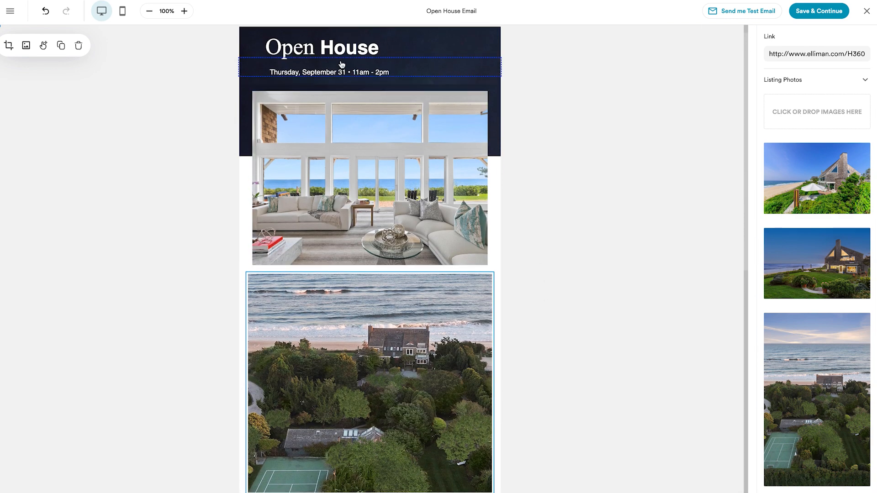
Step: Replace the date and time line under the Open House header with the text "Jan"
{"action": "triple_click", "coordinate": [321, 73]}
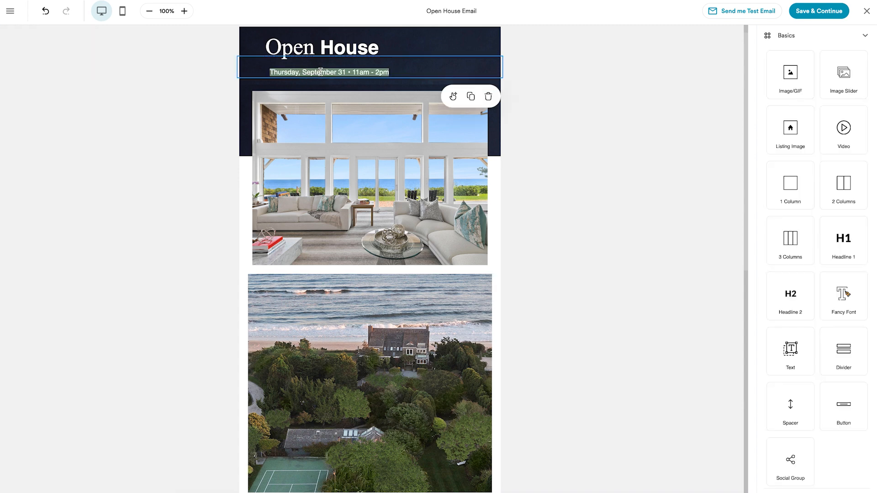
{"action": "type", "text": "Jan"}
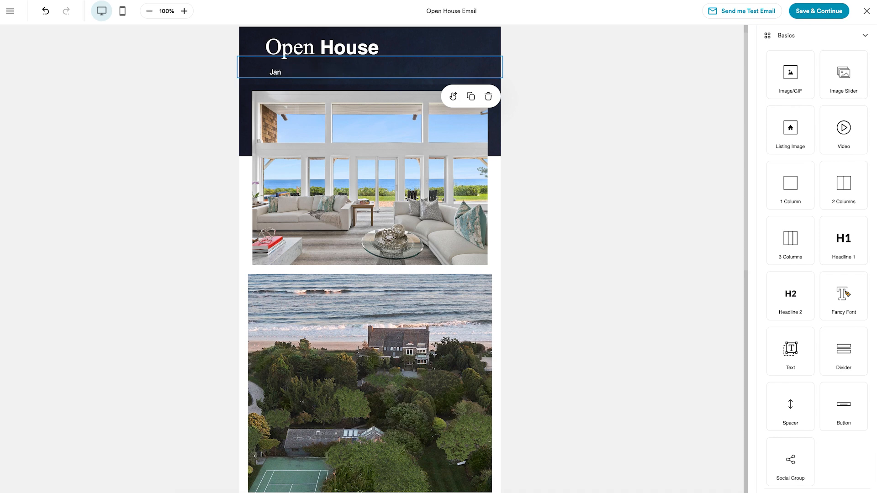
{"action": "scroll", "coordinate": [580, 100], "scroll_direction": "down", "scroll_amount": 1}
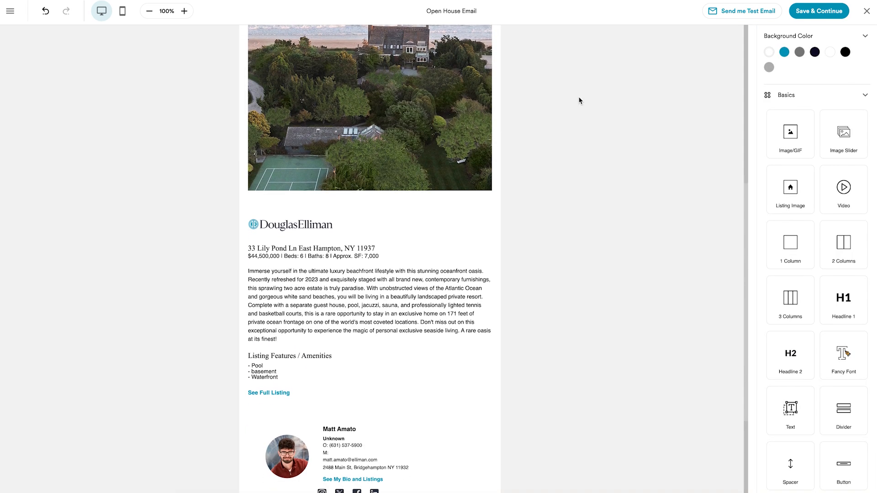
{"action": "scroll", "coordinate": [580, 100], "scroll_direction": "up", "scroll_amount": 3}
Step: Add a Grid listings block between the See Full Listing link and the agent's contact block, using both selected listings of the East Hampton property
{"action": "scroll", "coordinate": [580, 101], "scroll_direction": "down", "scroll_amount": 1}
{"action": "scroll", "coordinate": [578, 100], "scroll_direction": "down", "scroll_amount": 3}
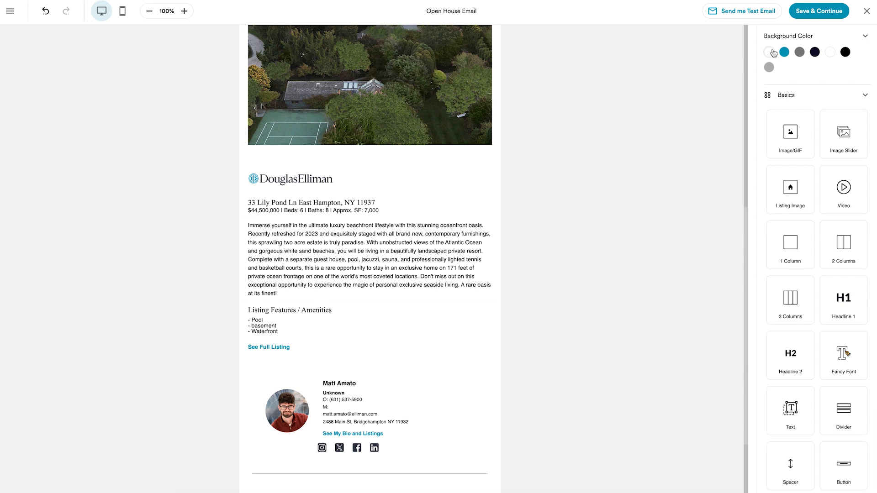
{"action": "left_click", "coordinate": [777, 94]}
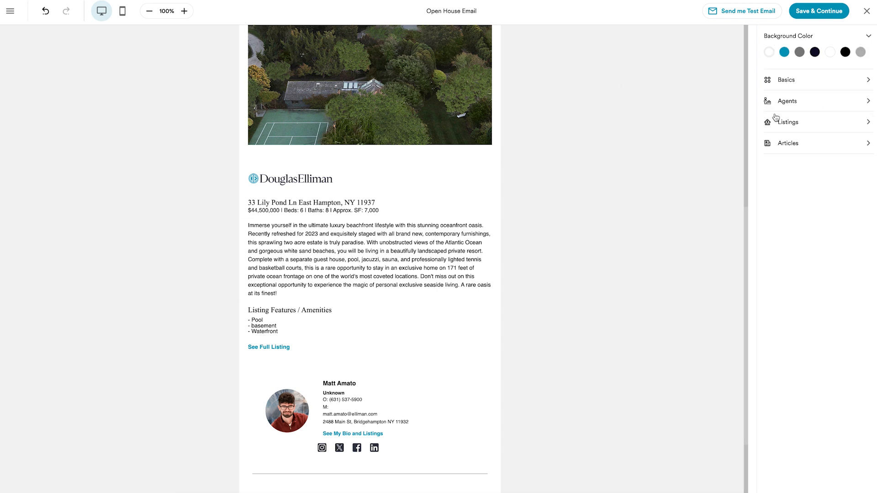
{"action": "left_click", "coordinate": [799, 130]}
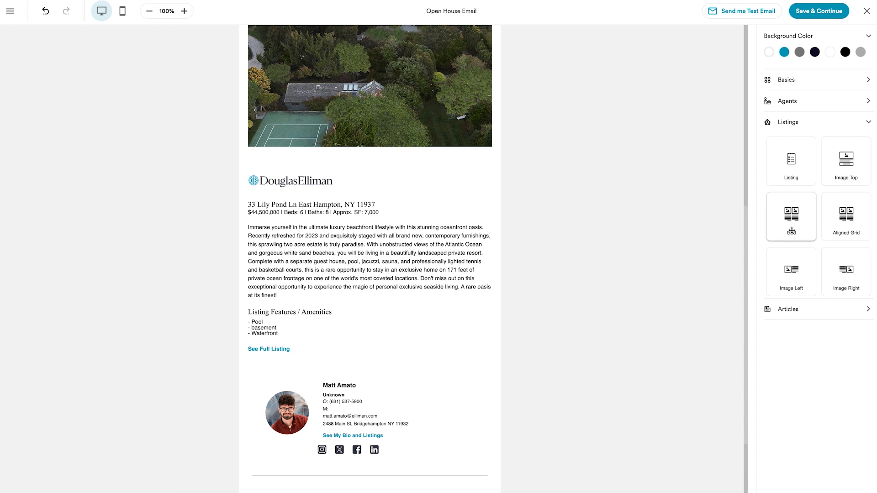
{"action": "left_click_drag", "start_coordinate": [792, 230], "coordinate": [340, 364]}
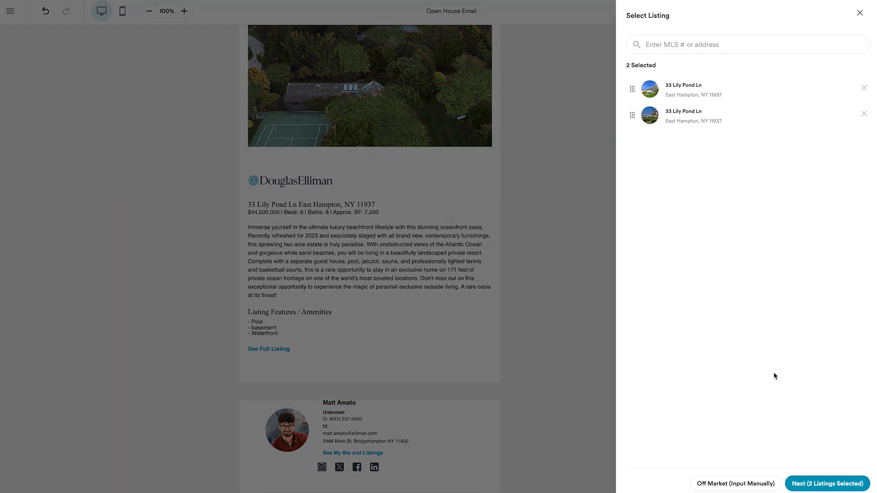
{"action": "left_click", "coordinate": [809, 488]}
{"action": "scroll", "coordinate": [599, 361], "scroll_direction": "down", "scroll_amount": 2}
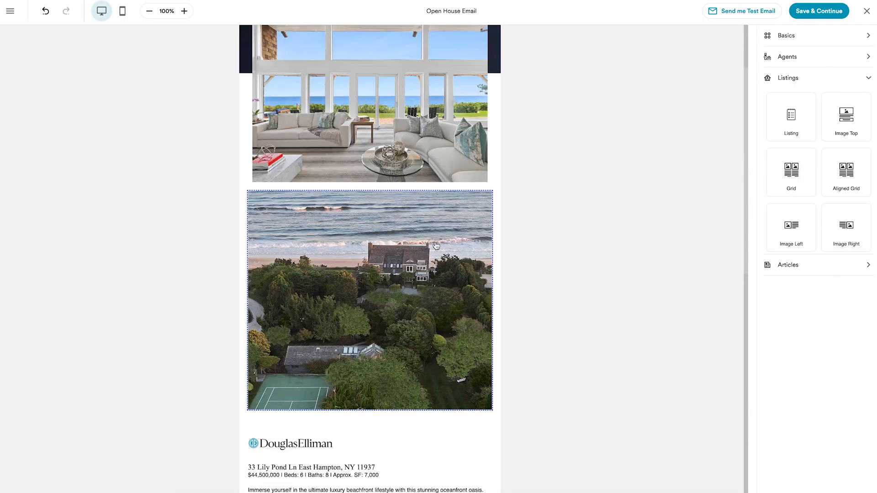
Step: Add the line "OPEN HOUSE - JAN 12th @ 2pm" below the beds and baths text of the $44,500,000 listing in the grid
{"action": "scroll", "coordinate": [381, 167], "scroll_direction": "down", "scroll_amount": 1}
{"action": "scroll", "coordinate": [382, 166], "scroll_direction": "down", "scroll_amount": 8}
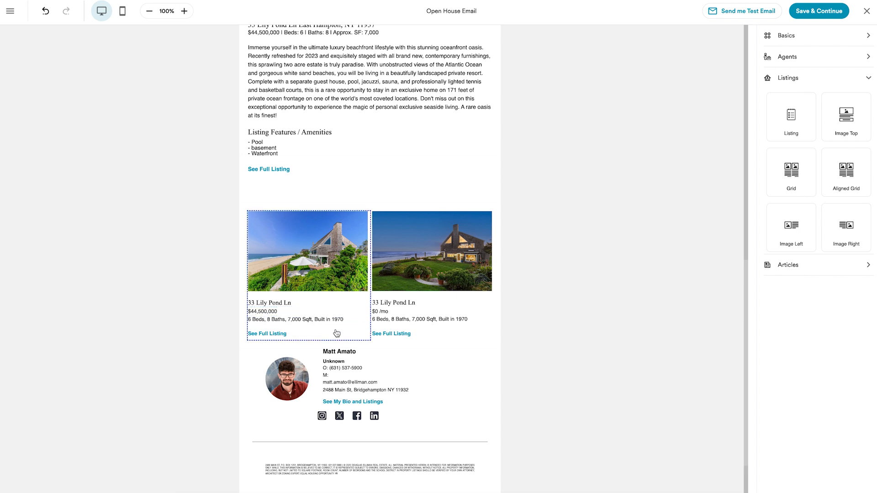
{"action": "left_click", "coordinate": [349, 325]}
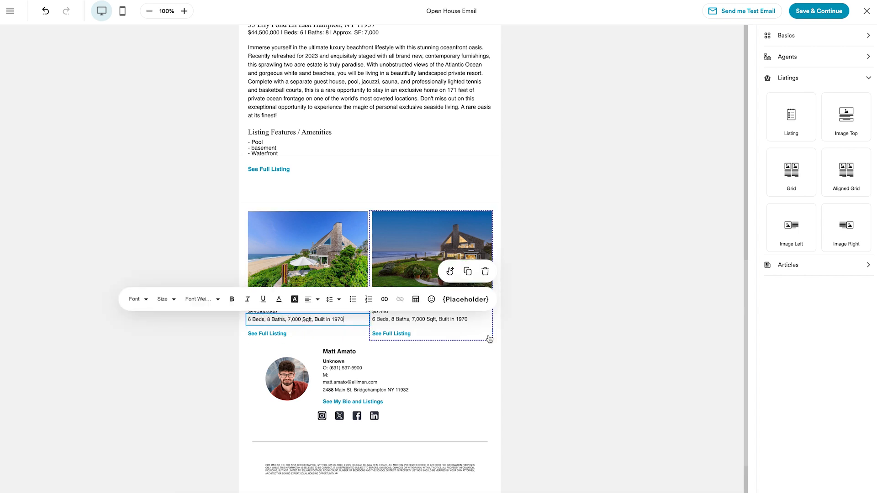
{"action": "key", "text": "Return"}
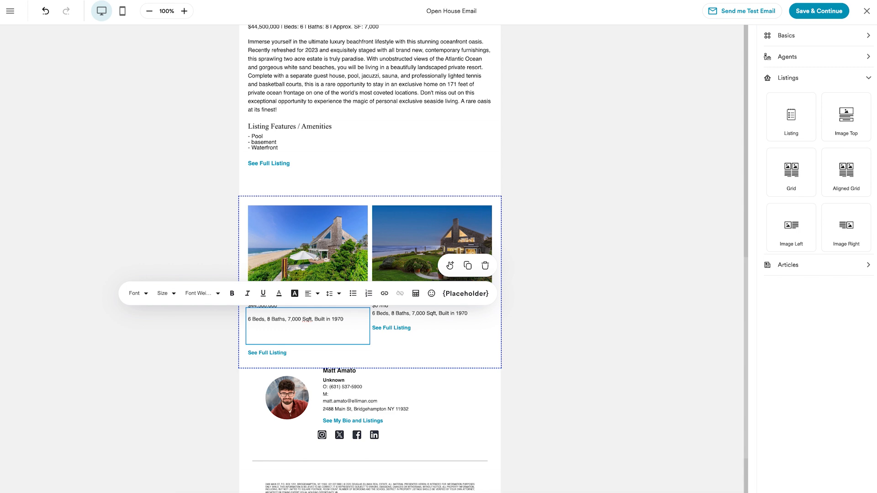
{"action": "type", "text": "OPEN HOUSE - JAN!@TH"}
{"action": "key", "text": "BackSpace"}
{"action": "key", "text": "BackSpace"}
{"action": "key", "text": "BackSpace"}
{"action": "key", "text": "BackSpace"}
{"action": "type", "text": "12th @ 2pm"}
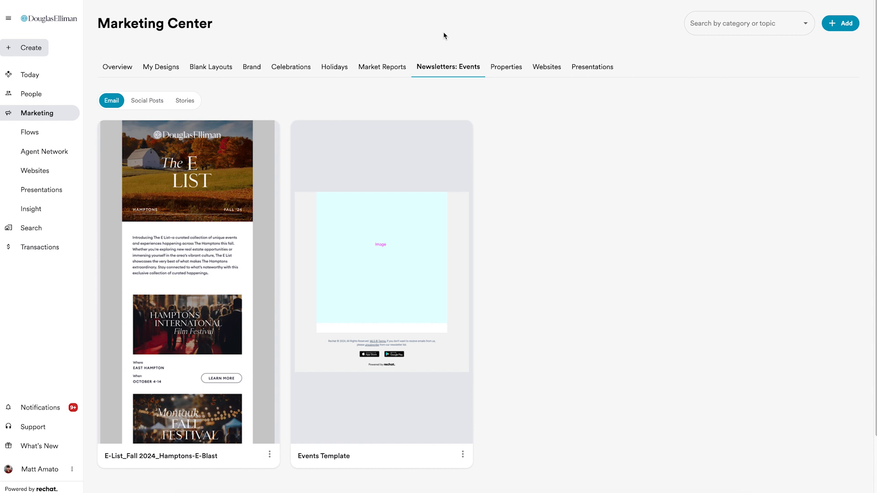
Step: Start a new email from the Newsletters template headed "Story for you to read and enjoy this evening" in the Marketing Center
{"action": "mouse_move", "coordinate": [454, 71]}
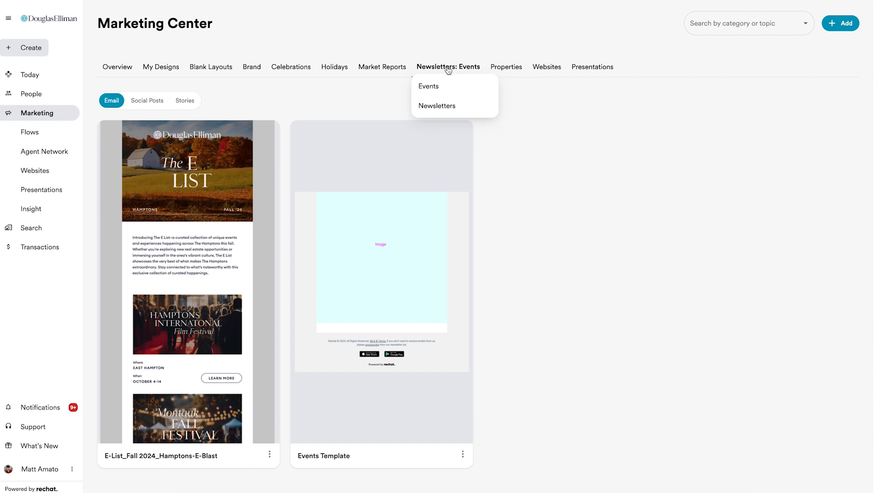
{"action": "left_click", "coordinate": [451, 107]}
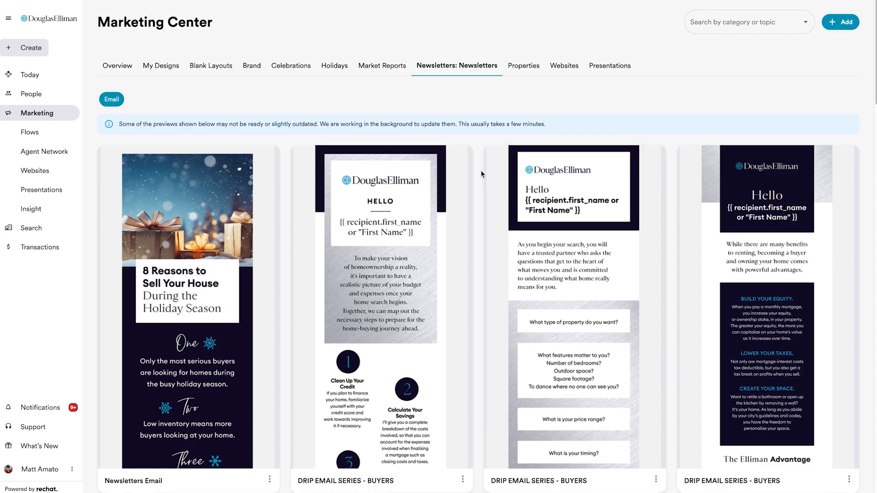
{"action": "scroll", "coordinate": [482, 174], "scroll_direction": "down", "scroll_amount": 3}
{"action": "scroll", "coordinate": [481, 172], "scroll_direction": "down", "scroll_amount": 20}
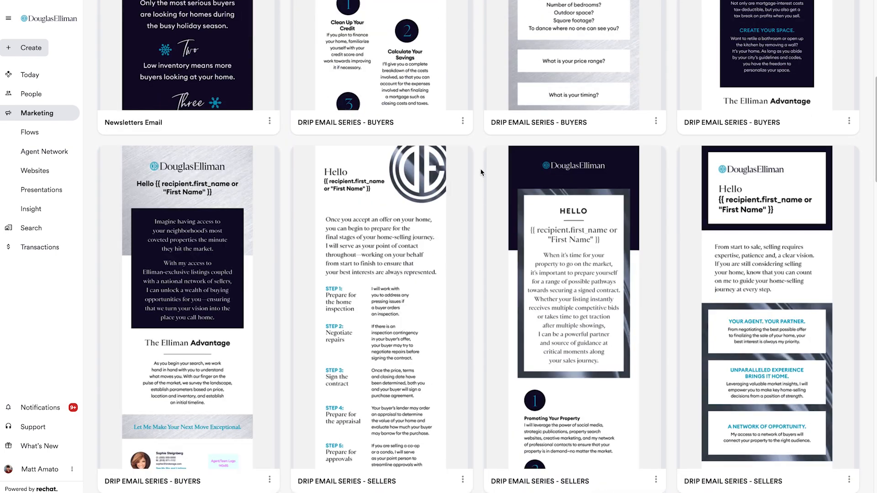
{"action": "scroll", "coordinate": [481, 173], "scroll_direction": "down", "scroll_amount": 20}
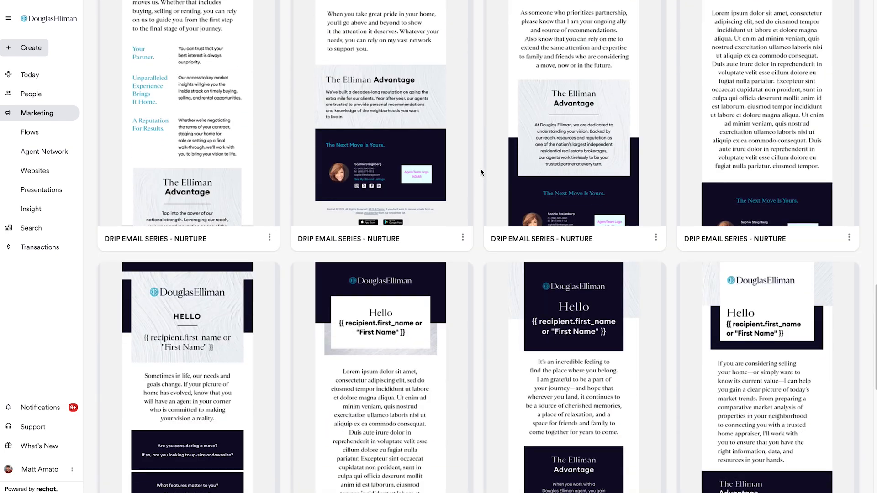
{"action": "scroll", "coordinate": [481, 172], "scroll_direction": "down", "scroll_amount": 1}
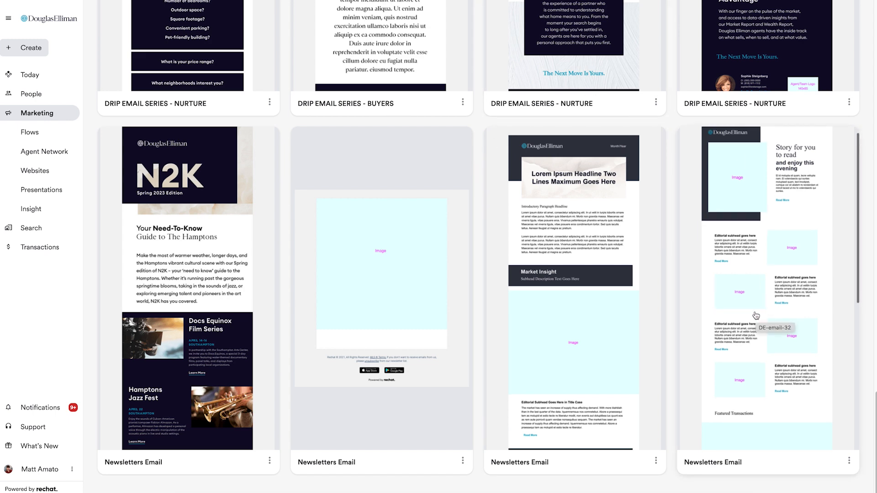
{"action": "scroll", "coordinate": [758, 315], "scroll_direction": "down", "scroll_amount": 3}
{"action": "scroll", "coordinate": [755, 278], "scroll_direction": "up", "scroll_amount": 4}
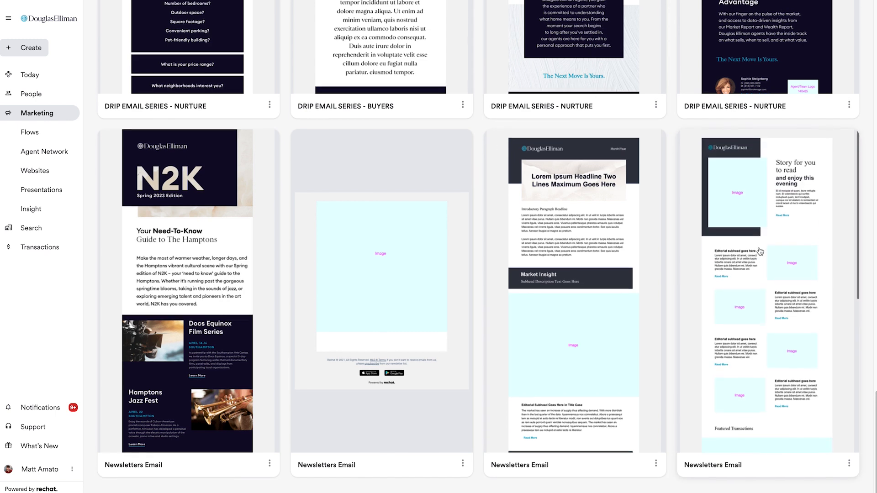
{"action": "left_click", "coordinate": [771, 307]}
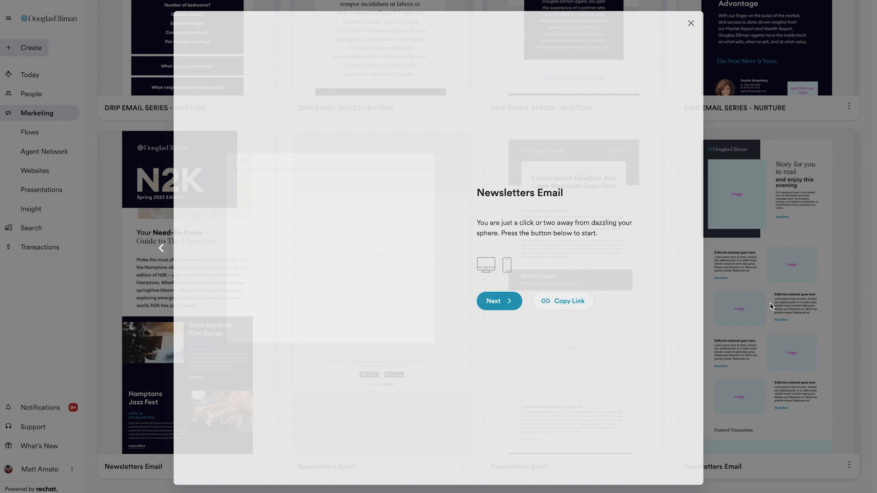
{"action": "left_click", "coordinate": [505, 302]}
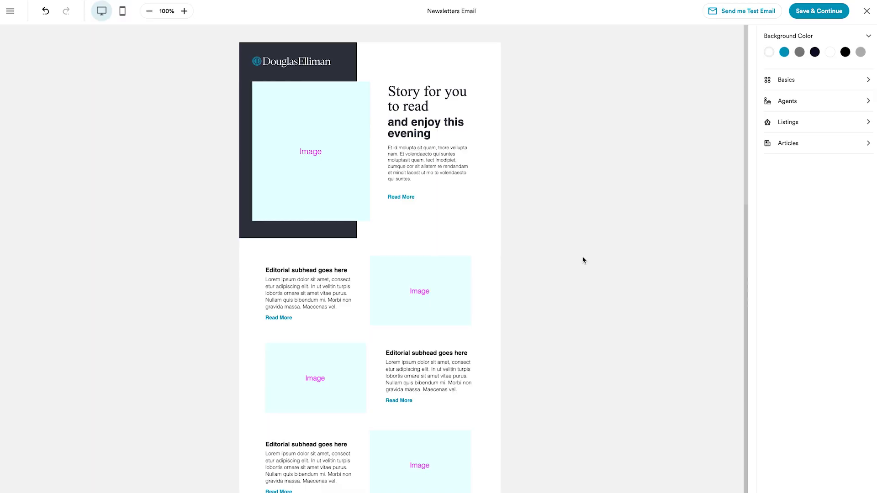
Step: Delete all the "Editorial subhead goes here" rows with their image placeholders between the lead story and Featured Transactions
{"action": "scroll", "coordinate": [582, 260], "scroll_direction": "down", "scroll_amount": 1}
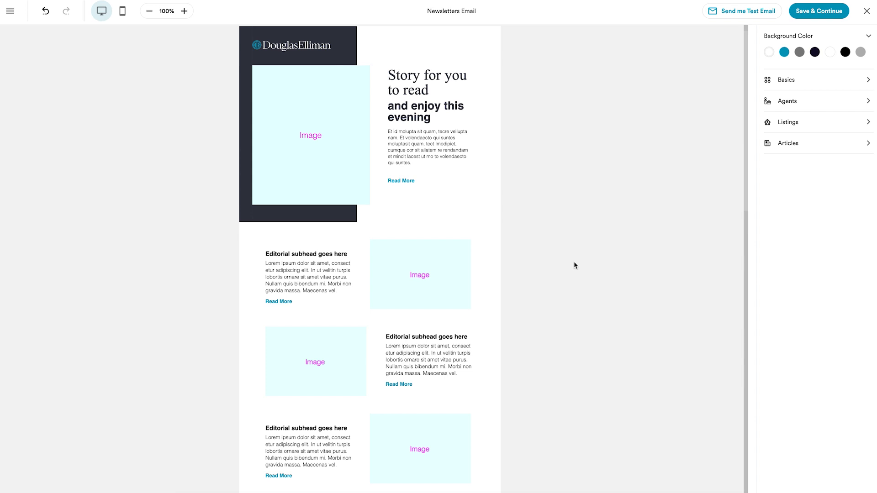
{"action": "scroll", "coordinate": [570, 248], "scroll_direction": "down", "scroll_amount": 2}
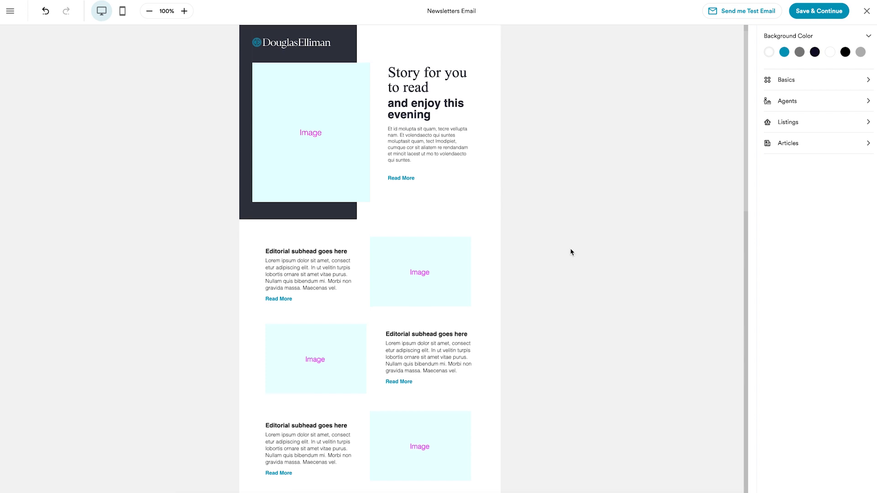
{"action": "left_click", "coordinate": [485, 210]}
{"action": "left_click", "coordinate": [485, 161]}
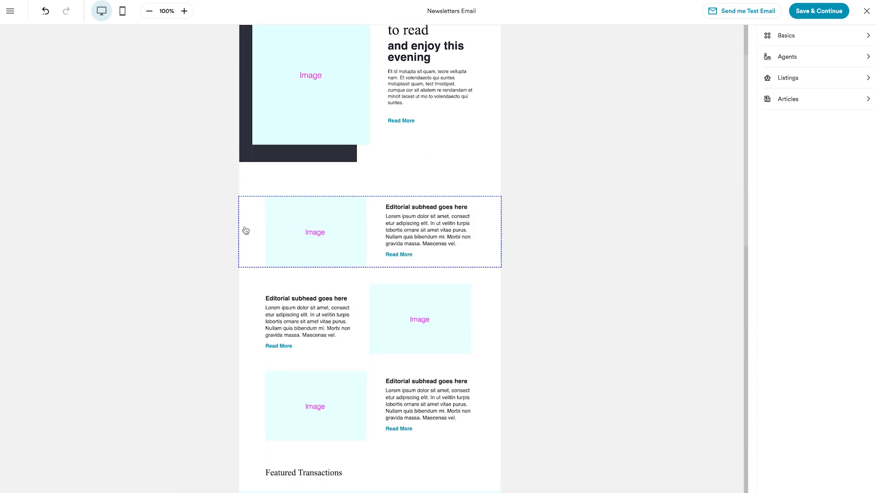
{"action": "left_click", "coordinate": [244, 226]}
{"action": "left_click", "coordinate": [489, 182]}
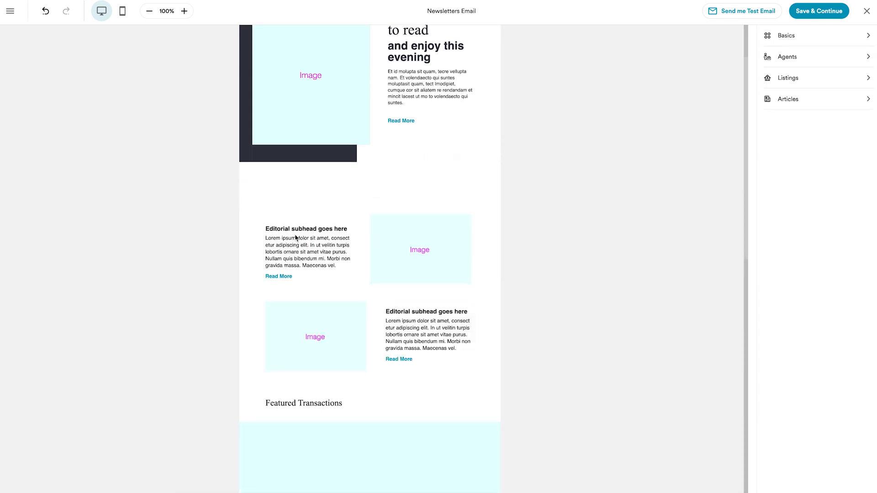
{"action": "left_click", "coordinate": [265, 239]}
{"action": "left_click", "coordinate": [488, 200]}
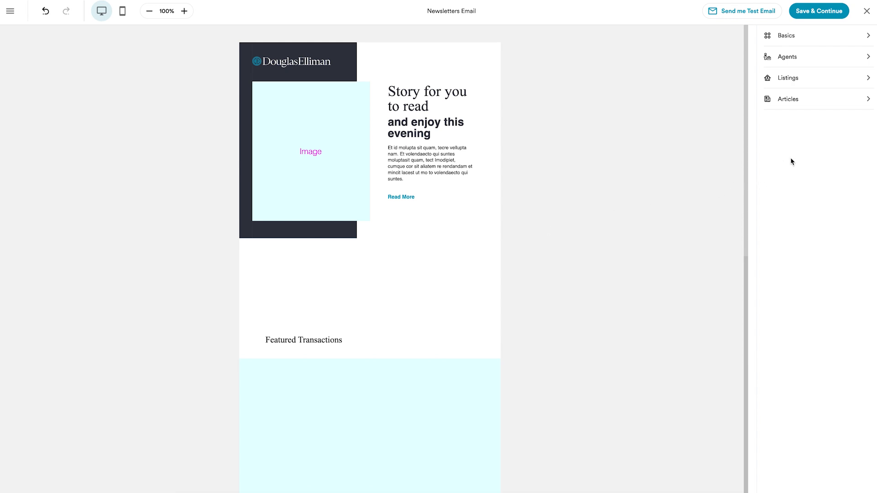
Step: Add an Image Left article block below the lead story, using the Newsday article "Long Island gets light snow; frigid temps forecast"
{"action": "left_click", "coordinate": [789, 102]}
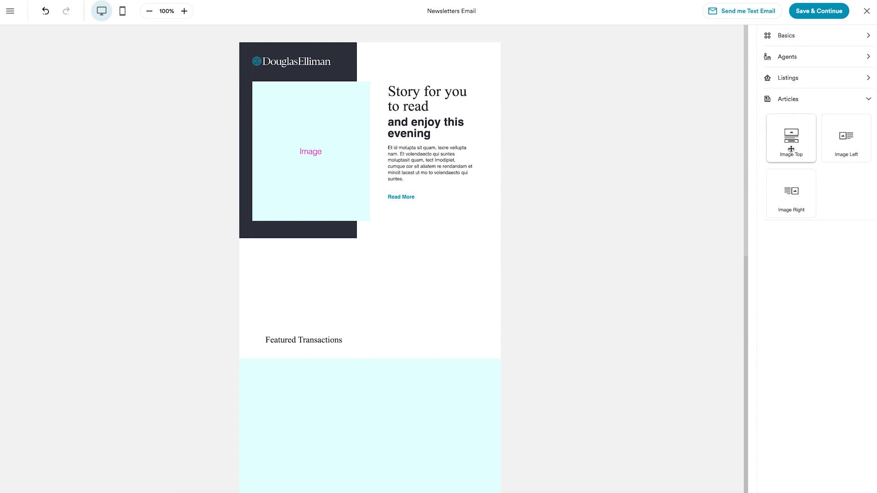
{"action": "left_click_drag", "start_coordinate": [848, 138], "coordinate": [365, 270]}
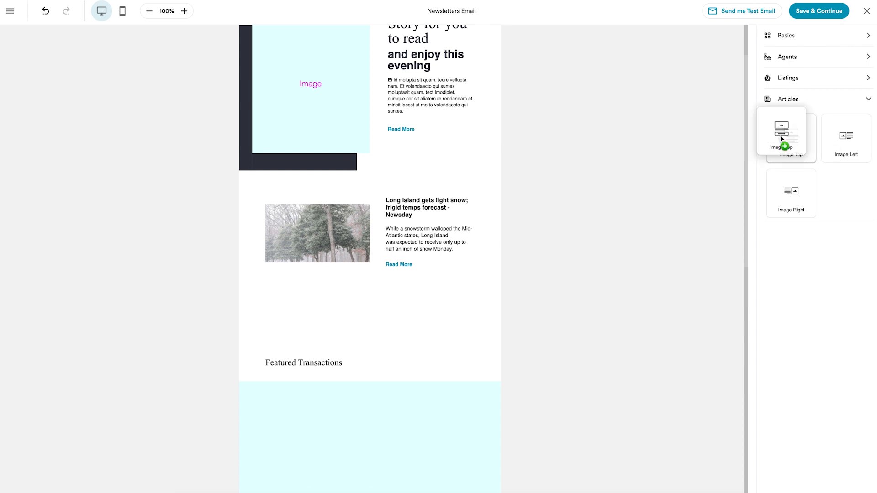
Step: Add an Image Top article block below the Newsday article, using the pasted northforker.com link to "Four food trends and where to find them on the North Fork"
{"action": "left_click_drag", "start_coordinate": [783, 143], "coordinate": [406, 302]}
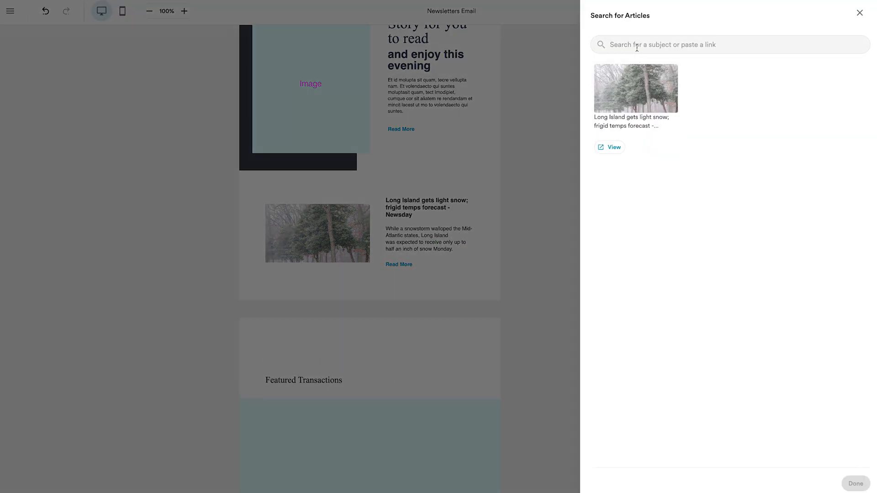
{"action": "left_click", "coordinate": [637, 44]}
{"action": "key", "text": "ctrl+v"}
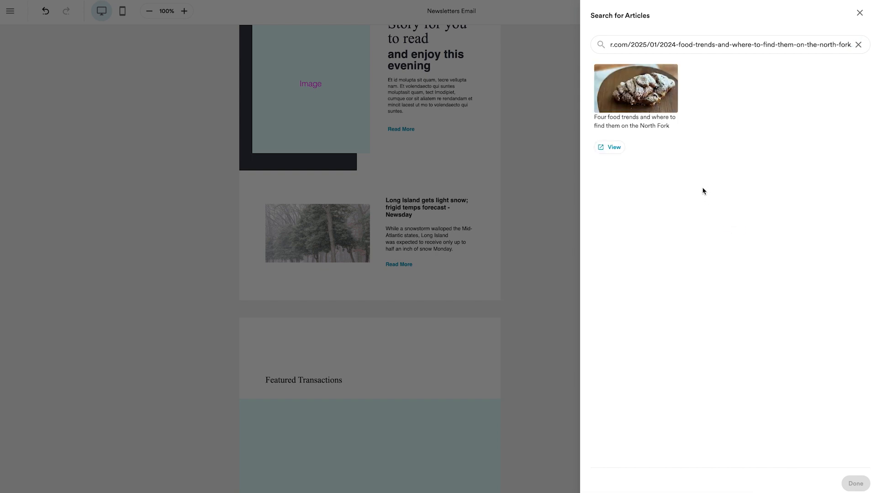
{"action": "left_click", "coordinate": [667, 147]}
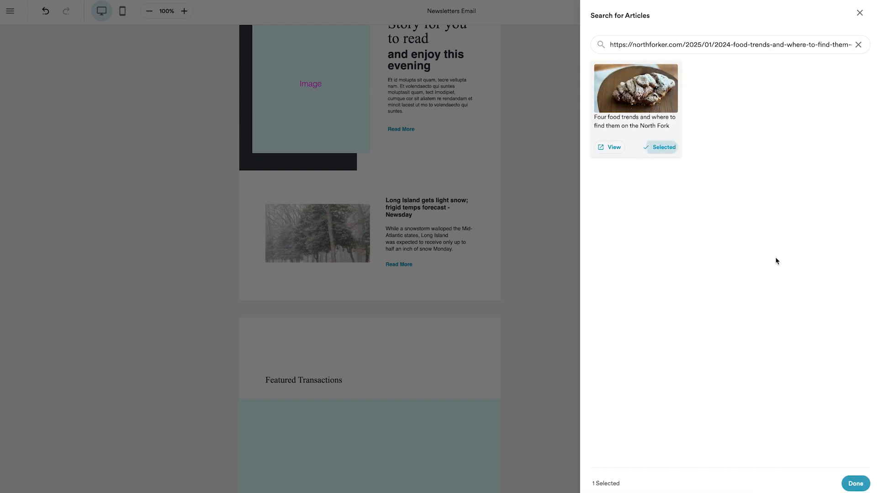
{"action": "left_click", "coordinate": [855, 483]}
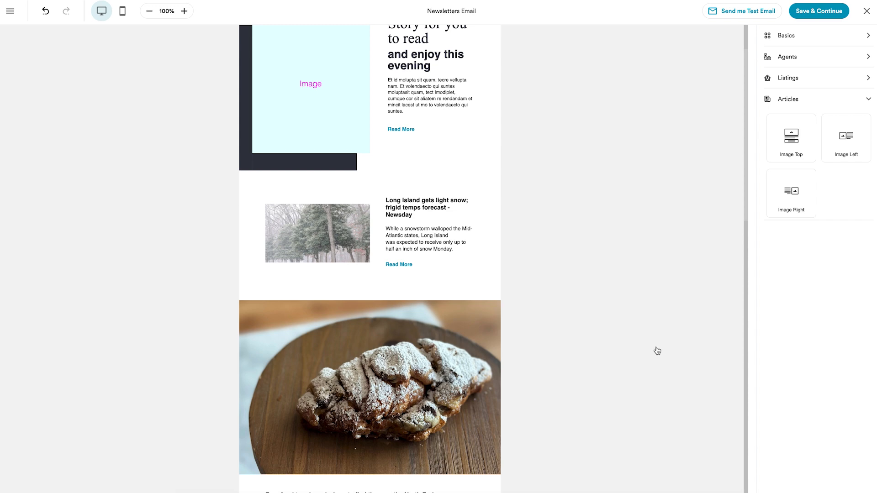
{"action": "scroll", "coordinate": [586, 305], "scroll_direction": "down", "scroll_amount": 3}
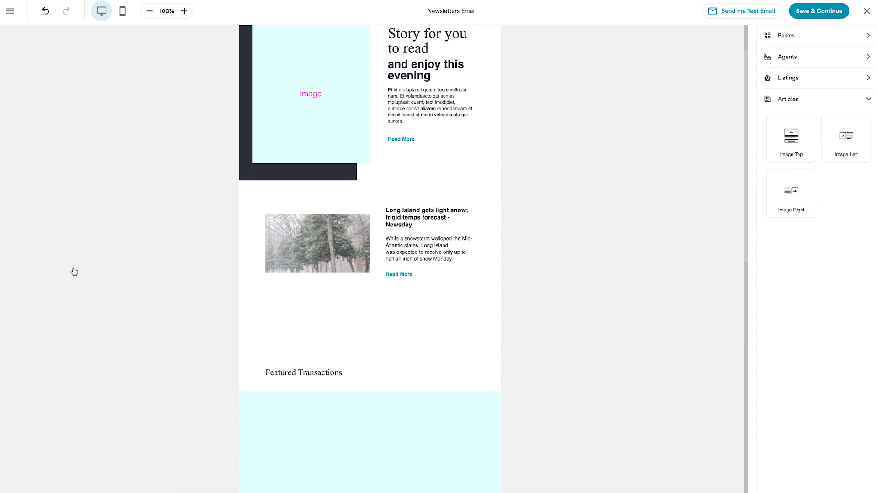
{"action": "scroll", "coordinate": [72, 265], "scroll_direction": "down", "scroll_amount": 1}
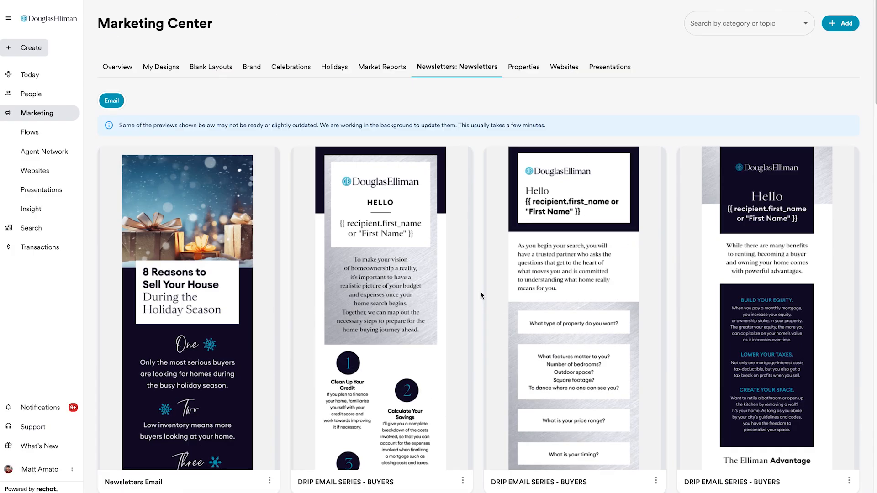